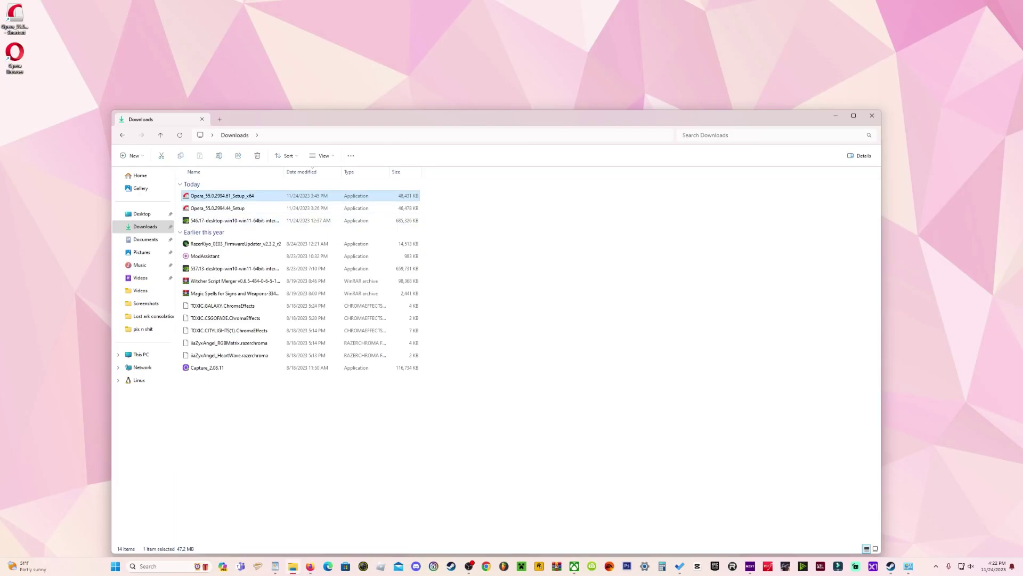
- Send the Opera_55.0.2994.61_Setup_x64 file in Downloads to the desktop as a shortcut
right_click(230, 196)
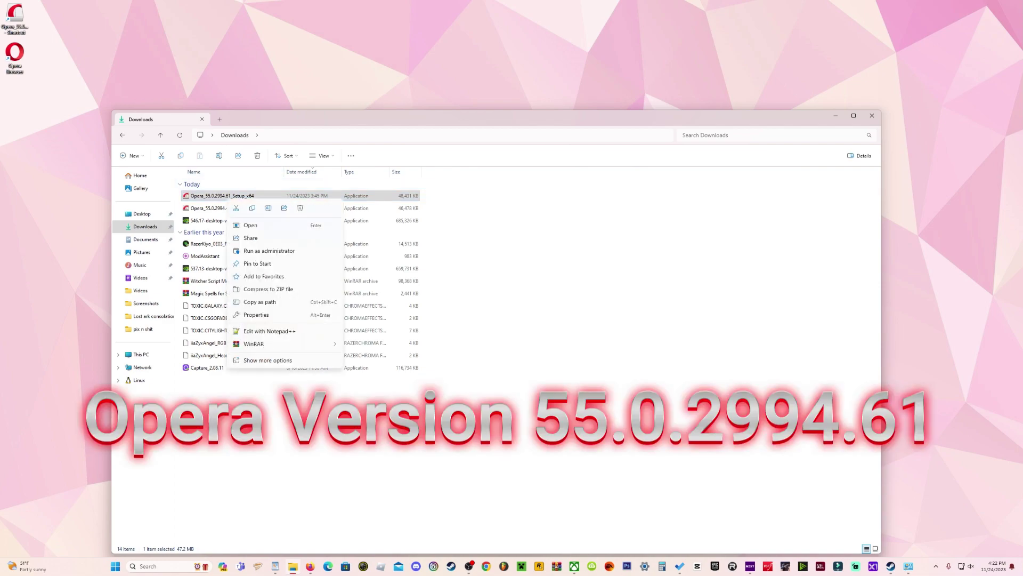
click(267, 360)
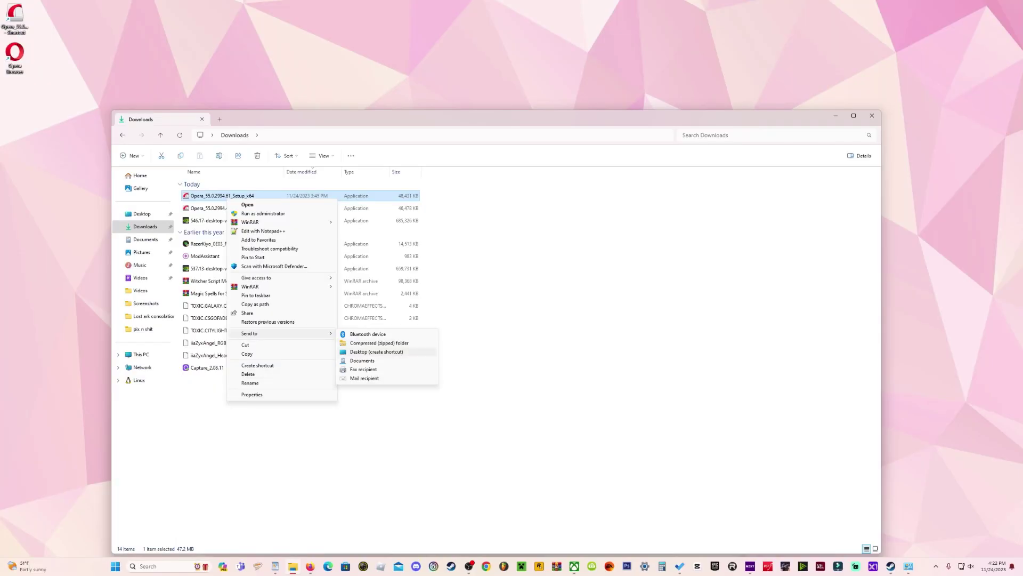
click(376, 352)
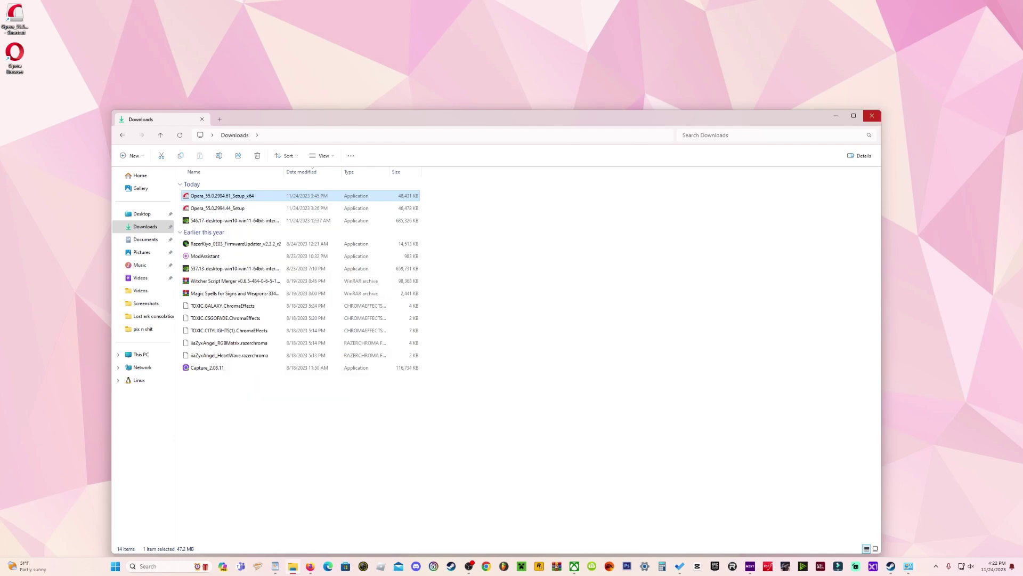
- Append --launchopera=0 to the end of the Opera desktop shortcut's Target
click(871, 115)
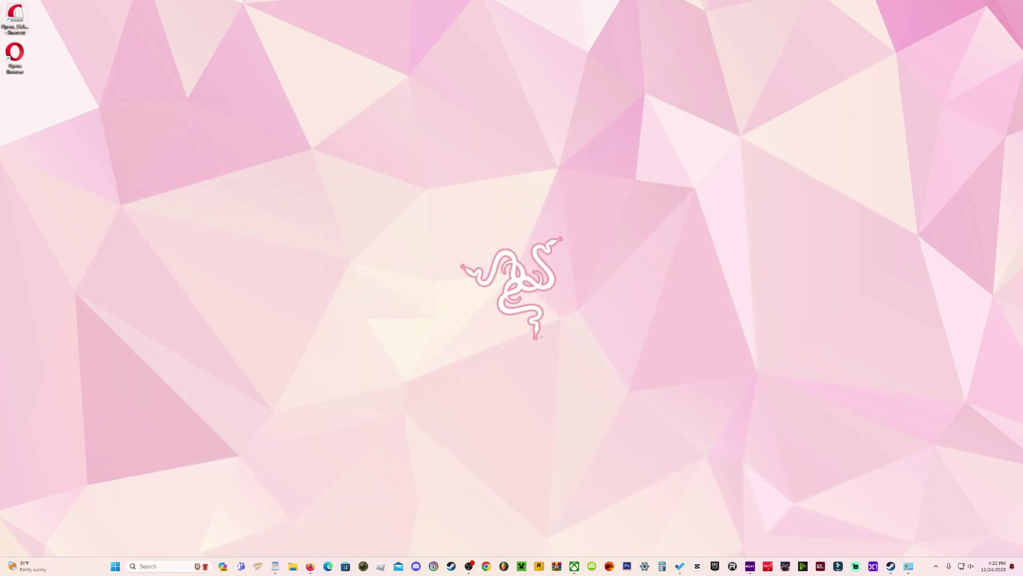
right_click(14, 18)
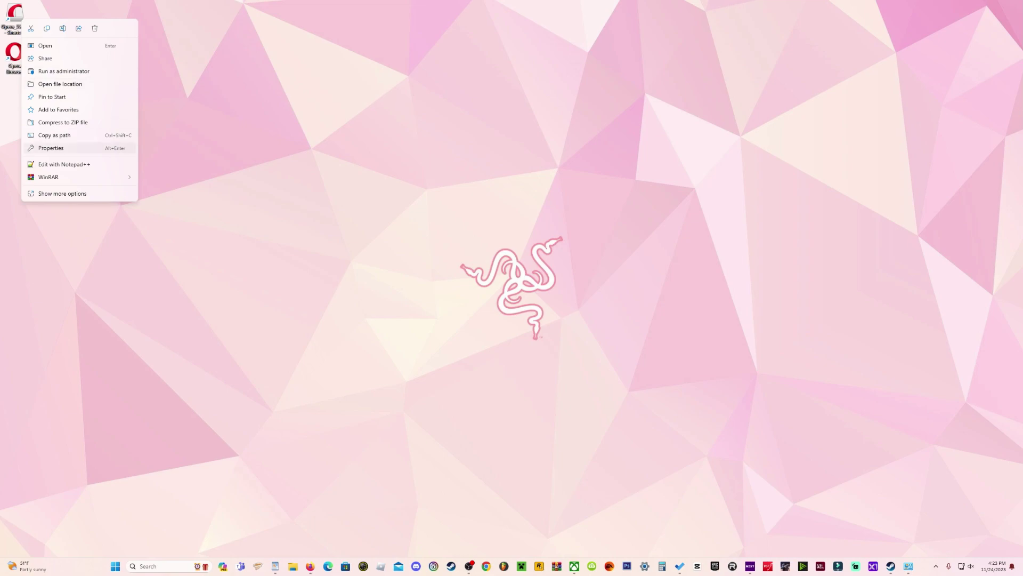
click(51, 148)
drag(87, 25, 365, 156)
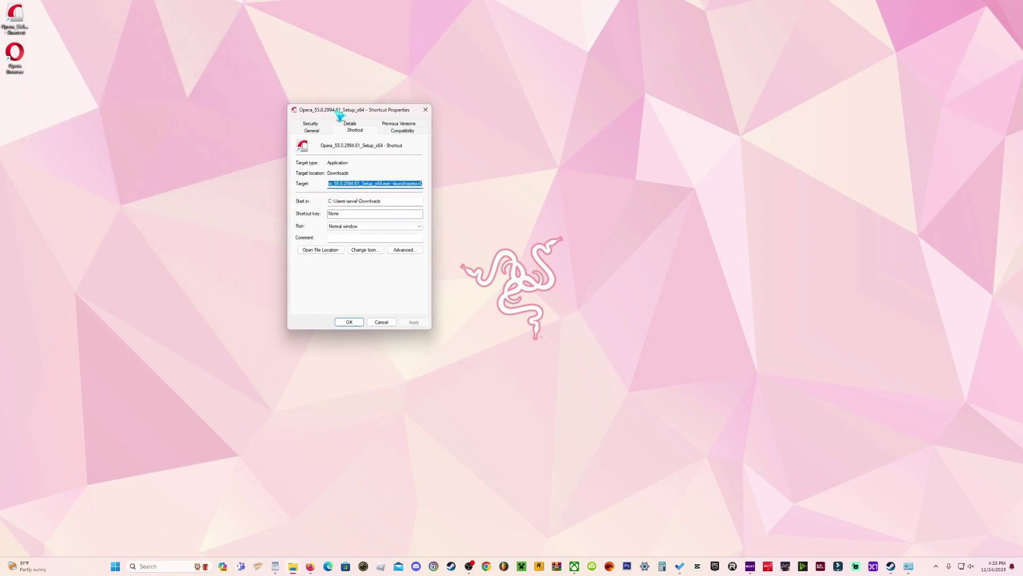
click(408, 230)
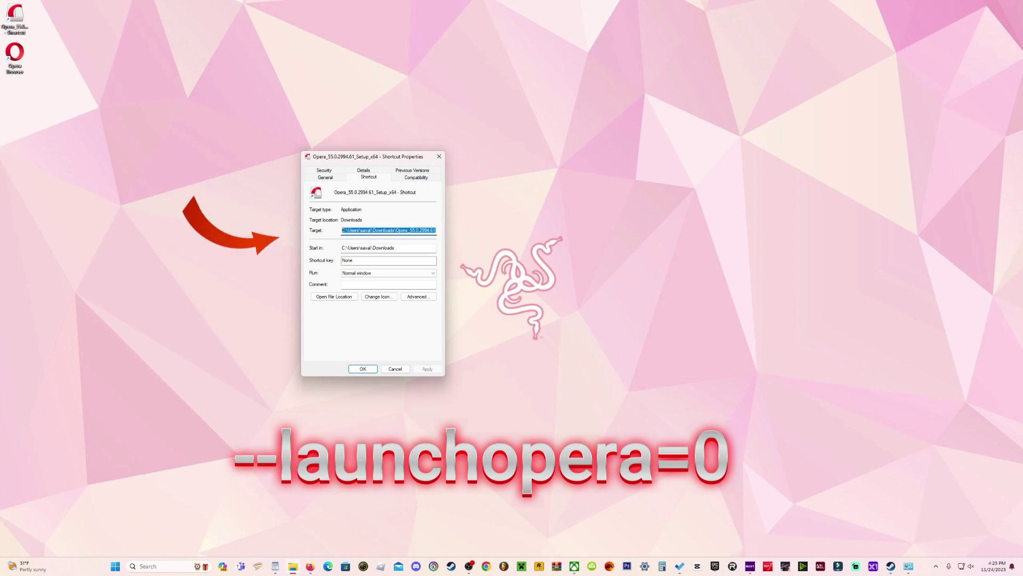
key(End)
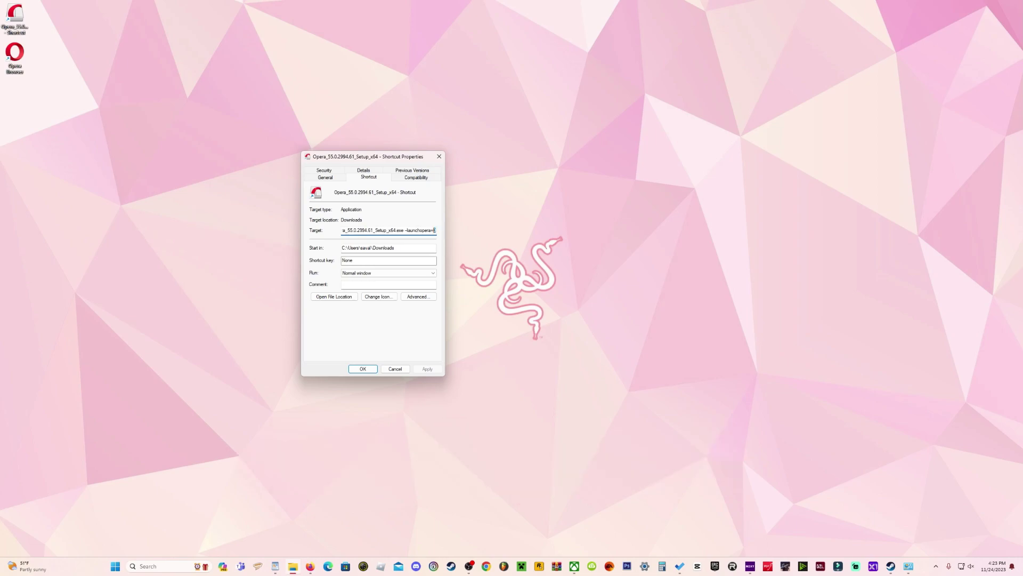
key(ctrl+a)
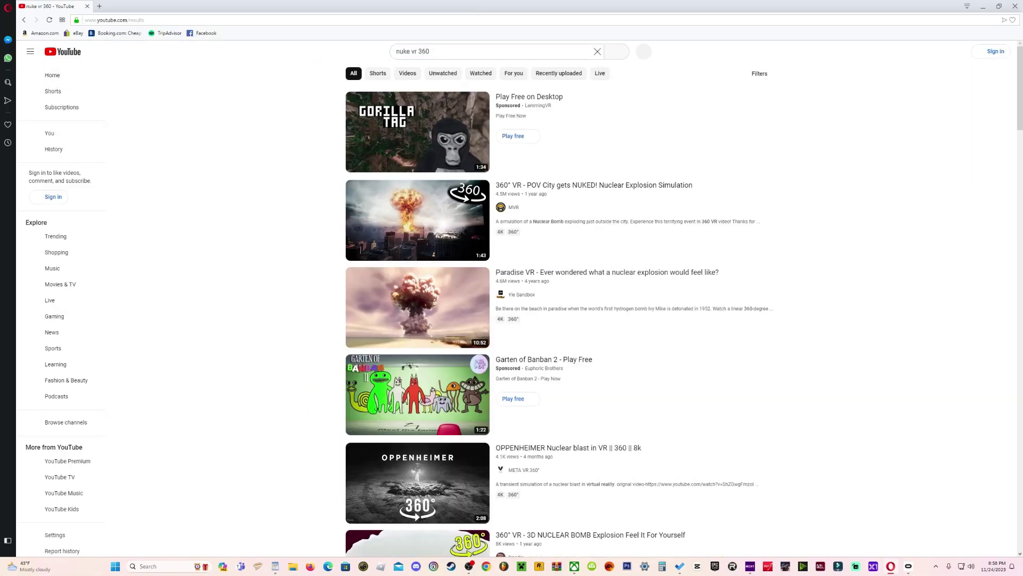
- Play the 'OPPENHEIMER Nuclear blast in VR || 360 || 8k' video from the results
click(417, 220)
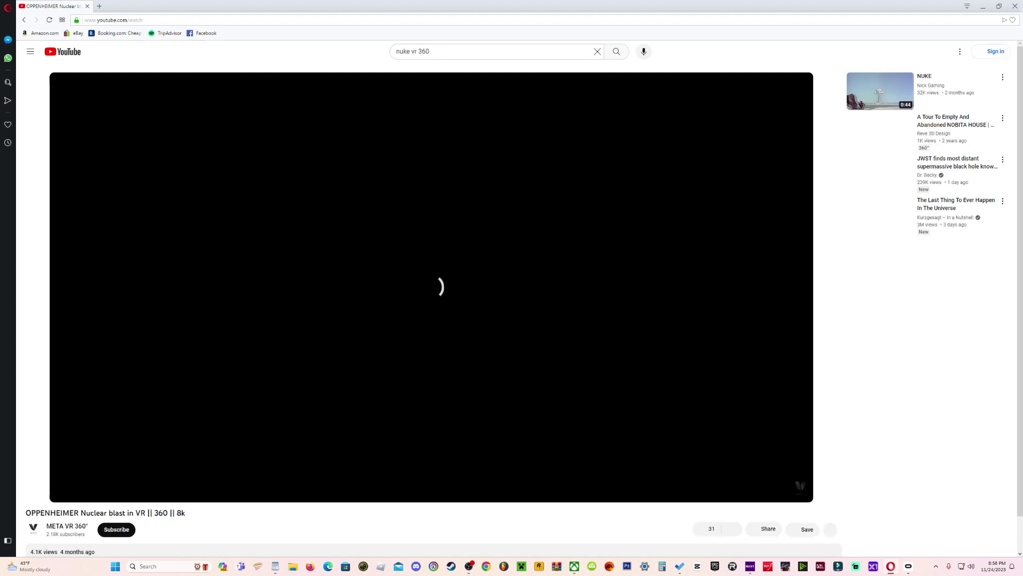